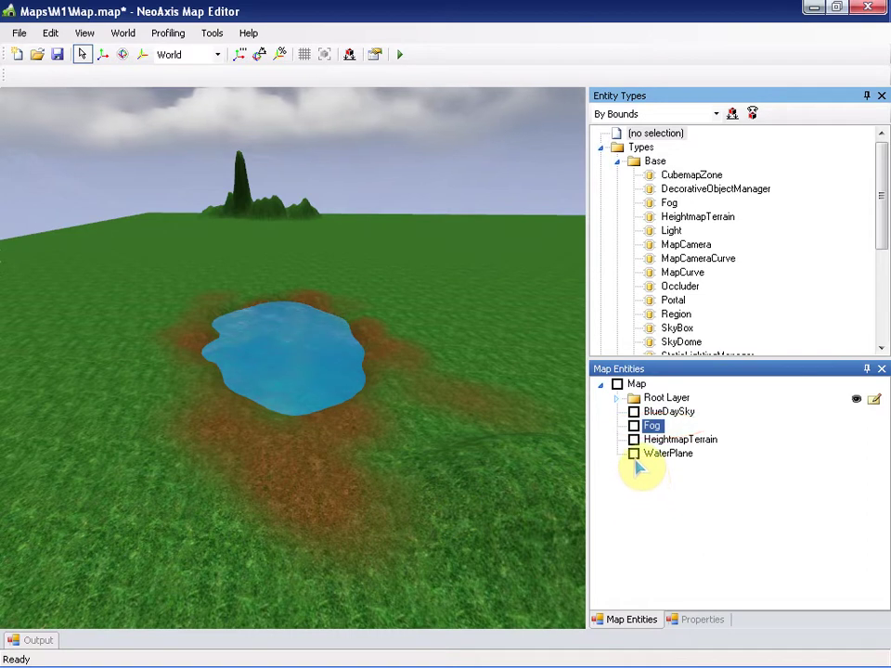
- Select the WaterPlane entity, focus the view on it, and look through its properties
left_click(635, 455)
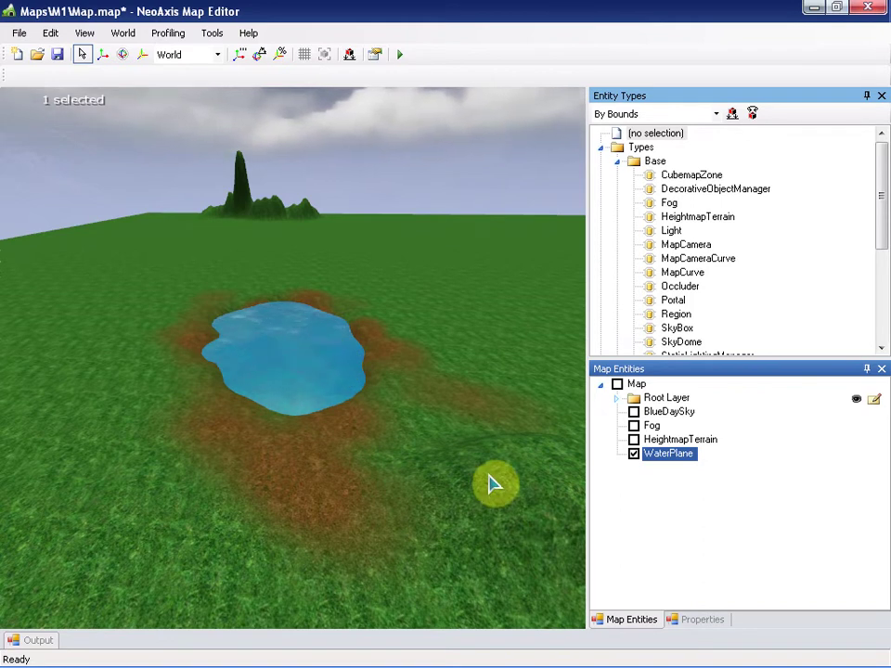
key("f")
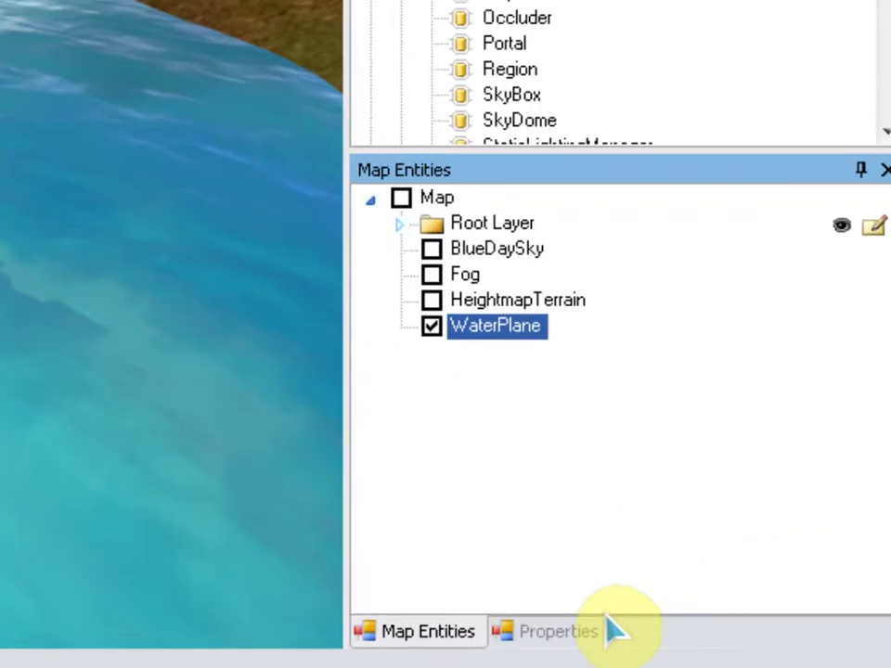
left_click(610, 628)
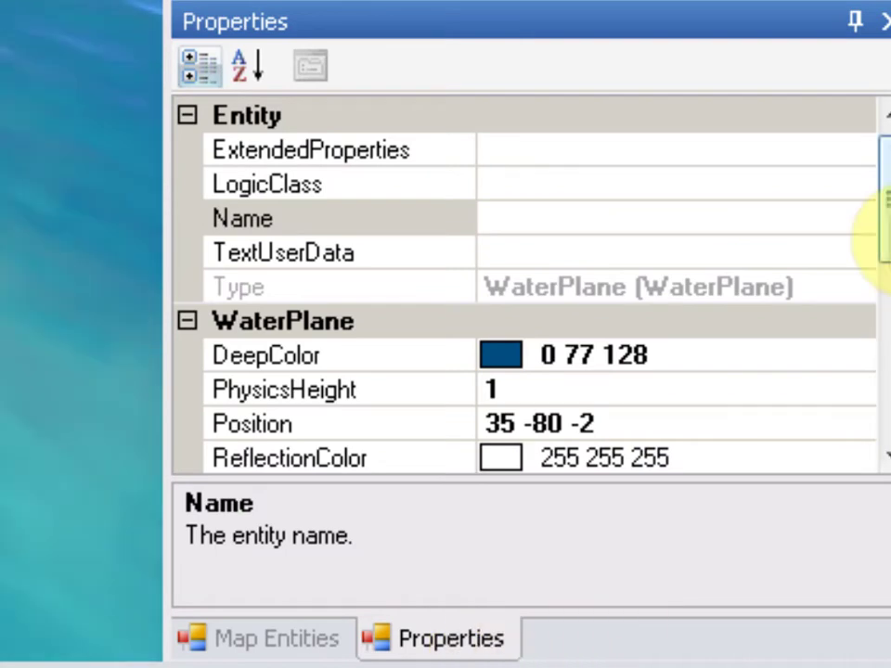
left_click_drag(880, 215, 883, 390)
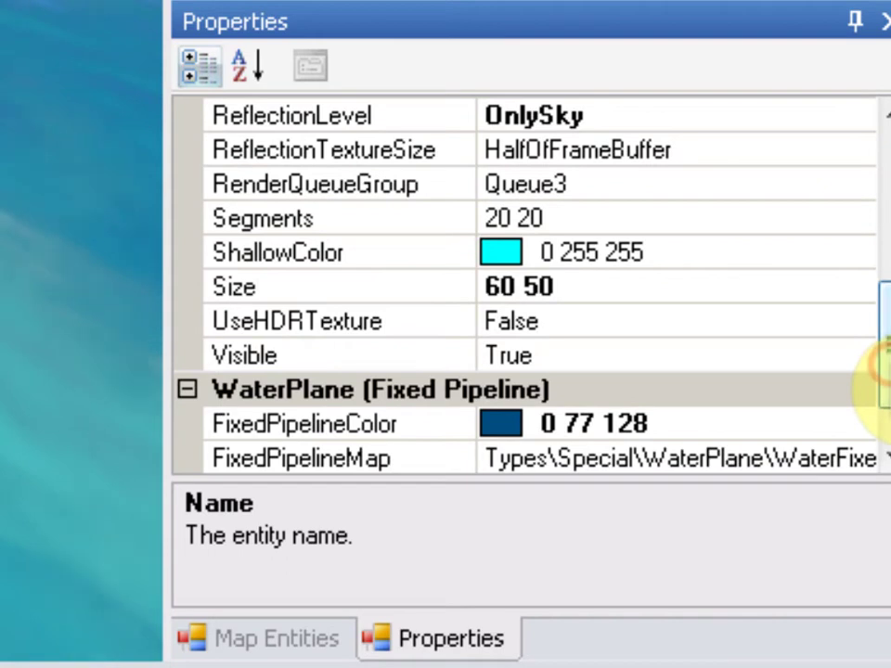
left_click_drag(883, 390, 879, 204)
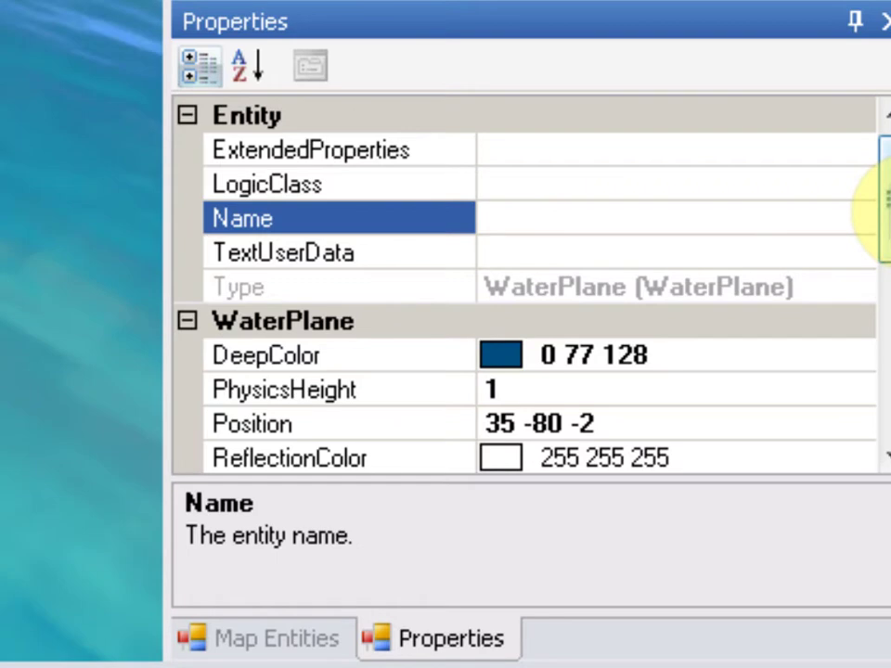
left_click_drag(881, 195, 884, 279)
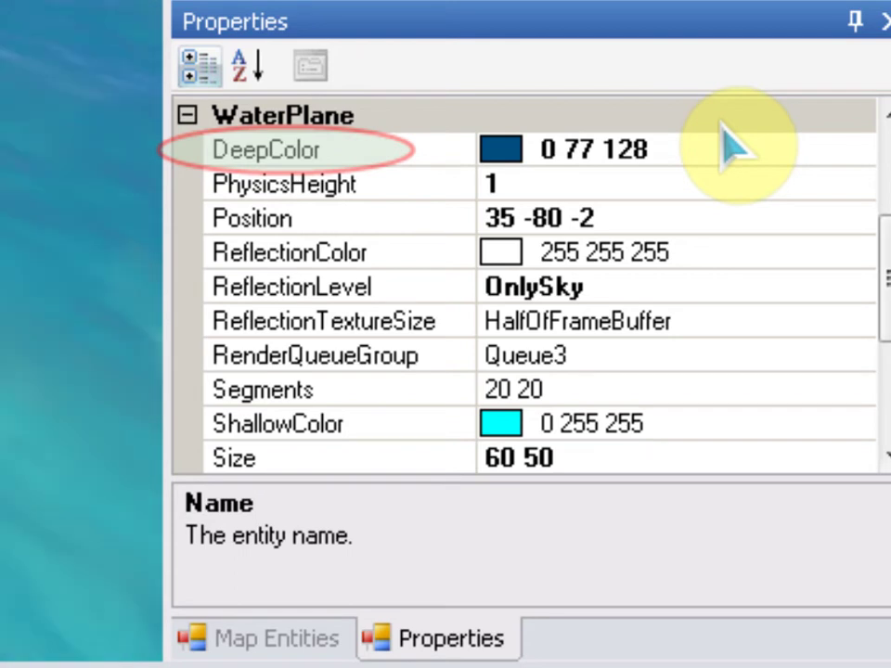
- Examine the colour picker of the water plane's DeepColor property, leaving the colour as it is
left_click(843, 154)
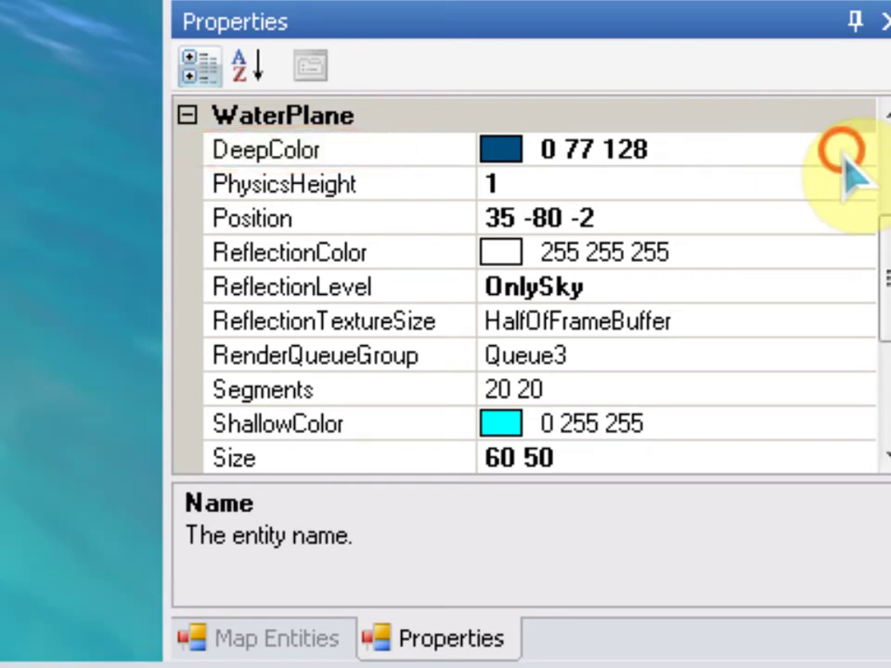
left_click(855, 151)
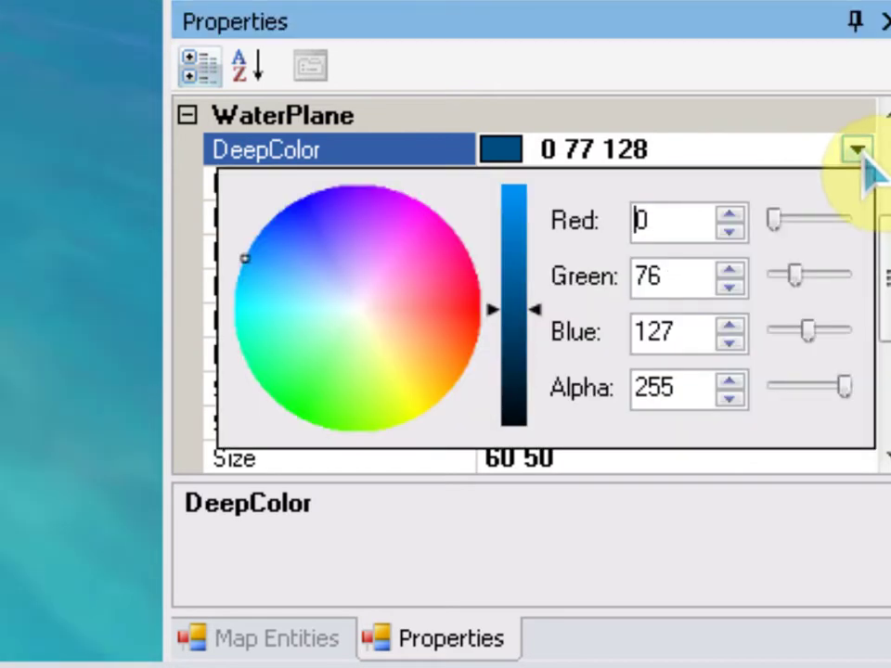
left_click(856, 148)
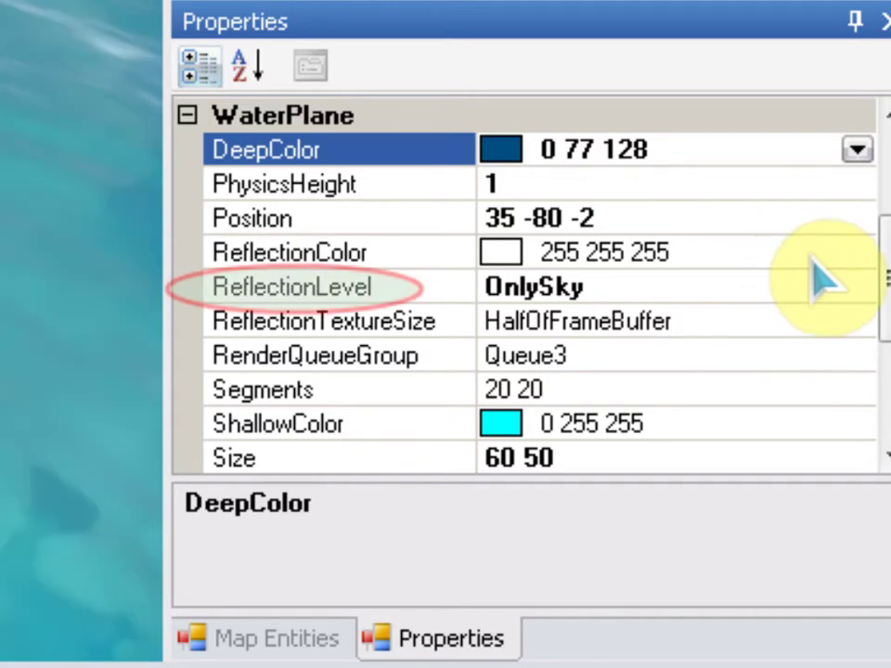
- Examine the options offered for the water plane's ReflectionLevel and ReflectionTextureSize properties
left_click(853, 285)
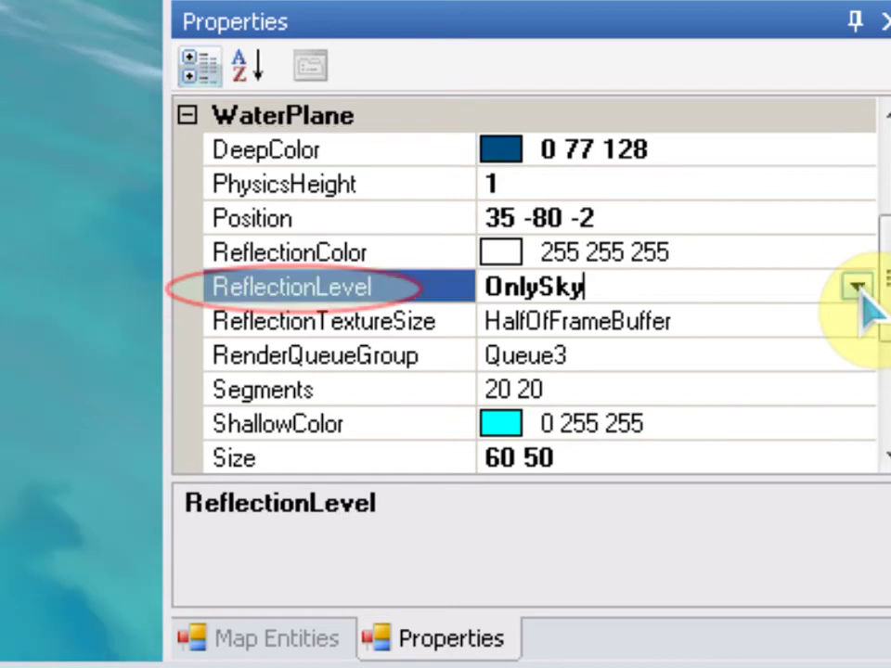
left_click(856, 288)
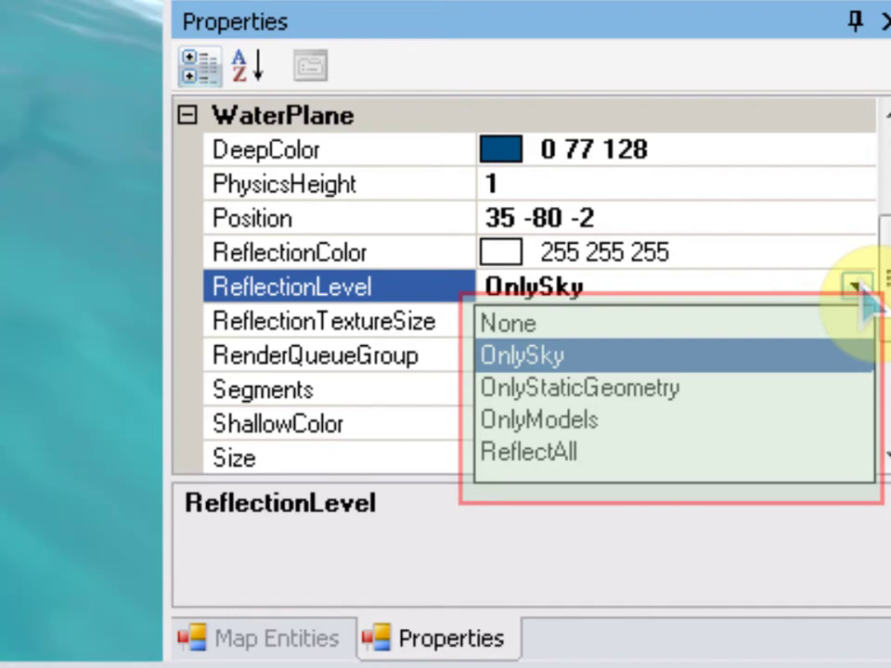
left_click(855, 287)
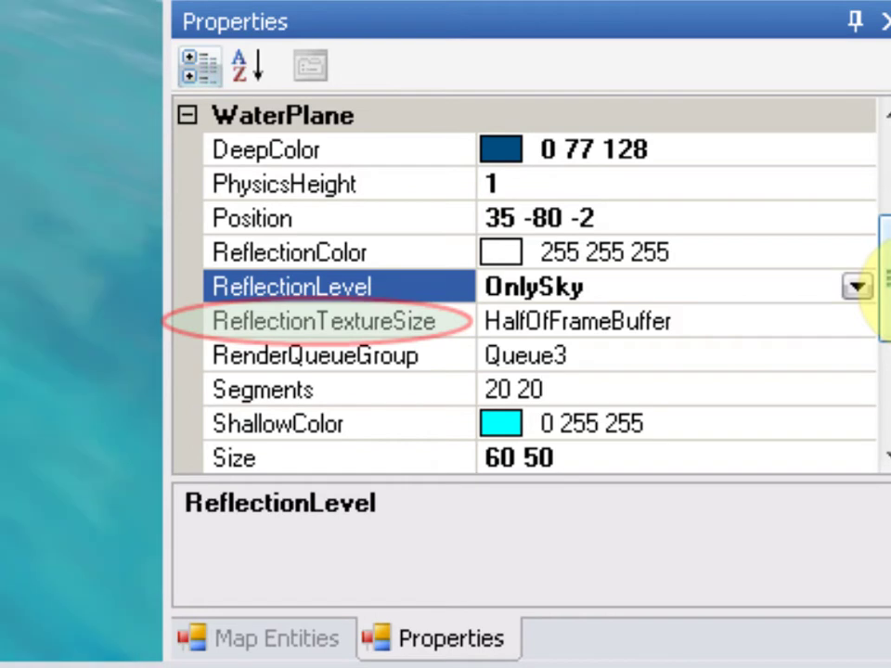
left_click(825, 321)
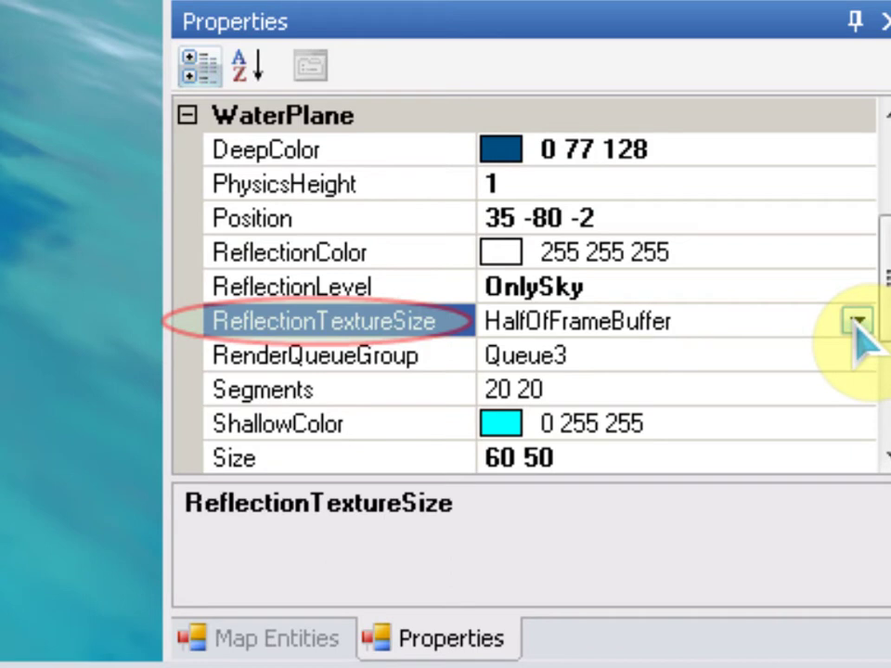
left_click(856, 321)
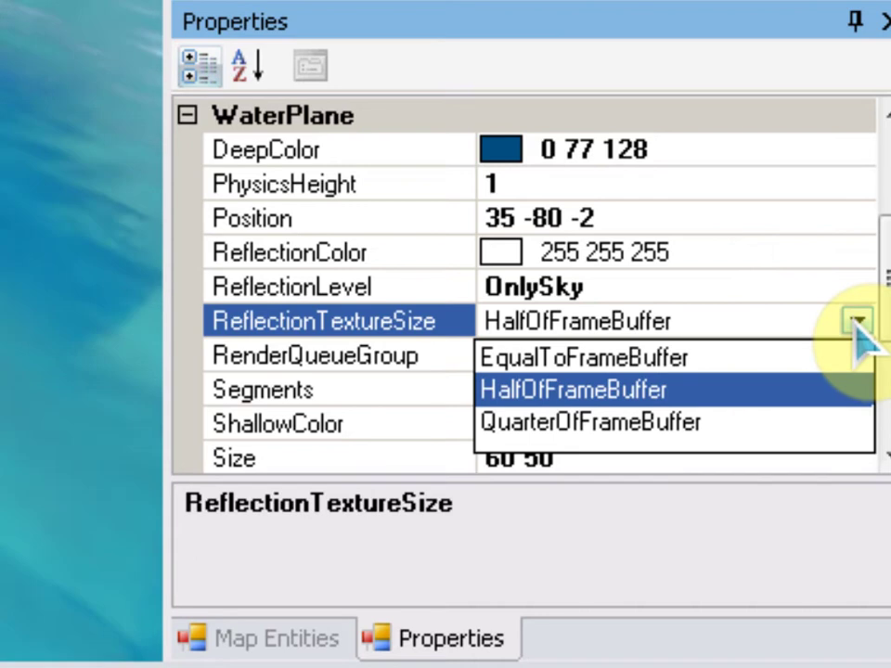
left_click(856, 321)
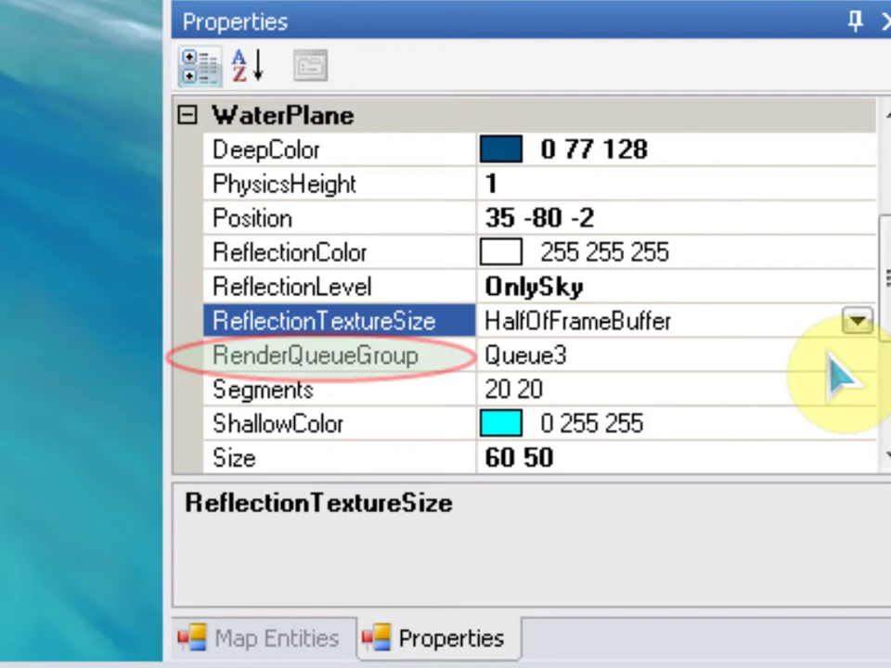
- Examine the options of the water plane's RenderQueueGroup property and its Segments property
left_click(829, 356)
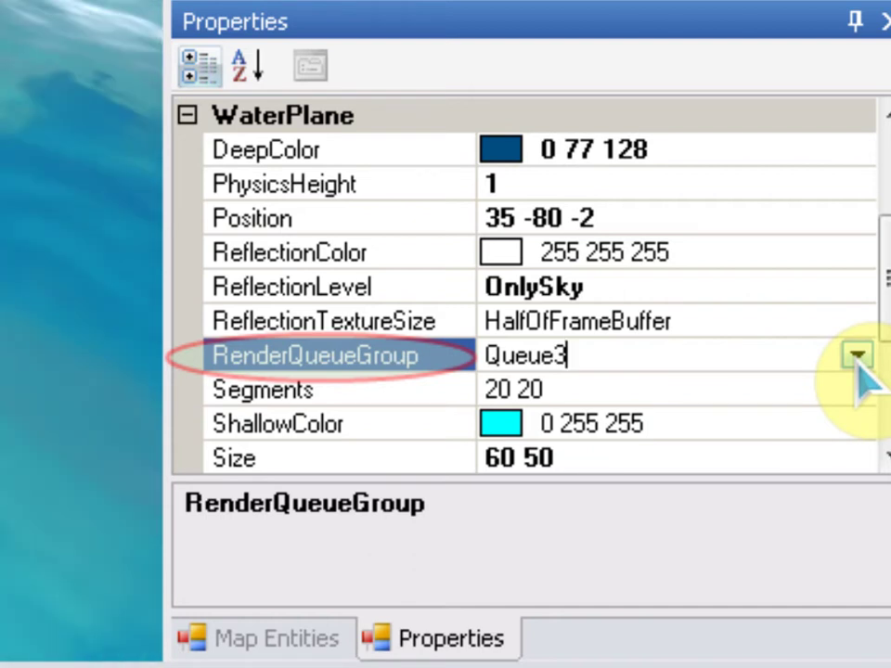
left_click(856, 356)
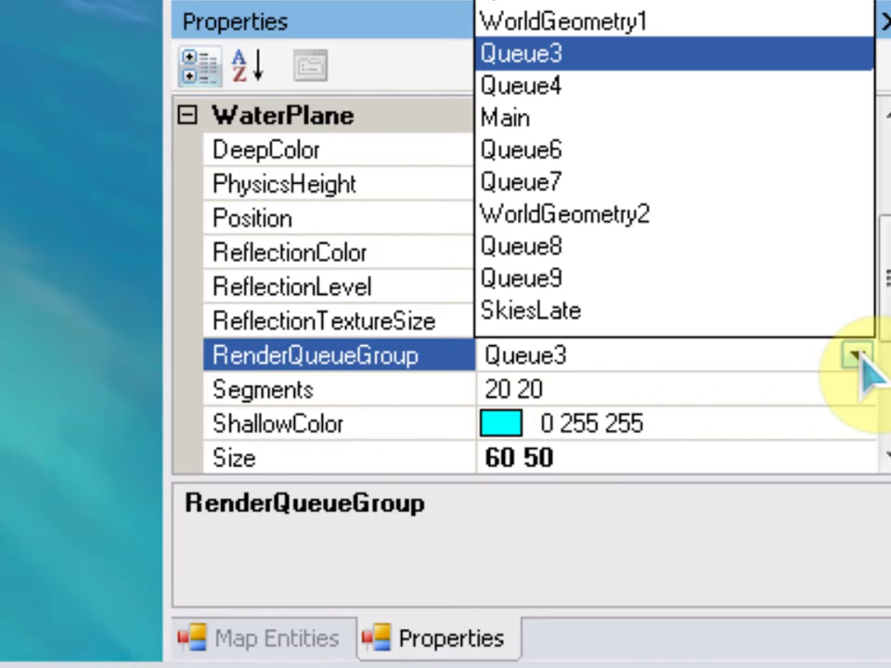
left_click(856, 356)
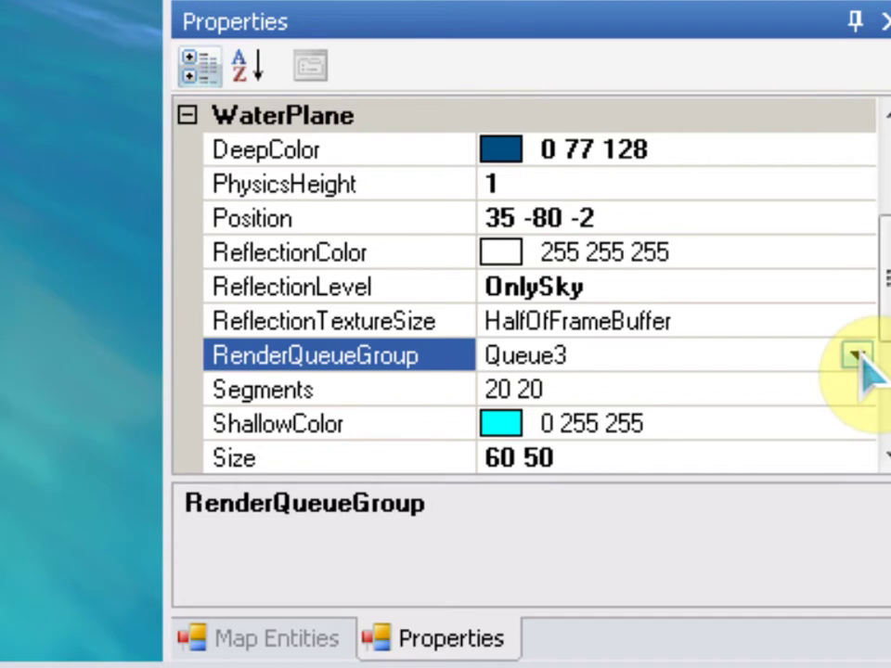
left_click(840, 380)
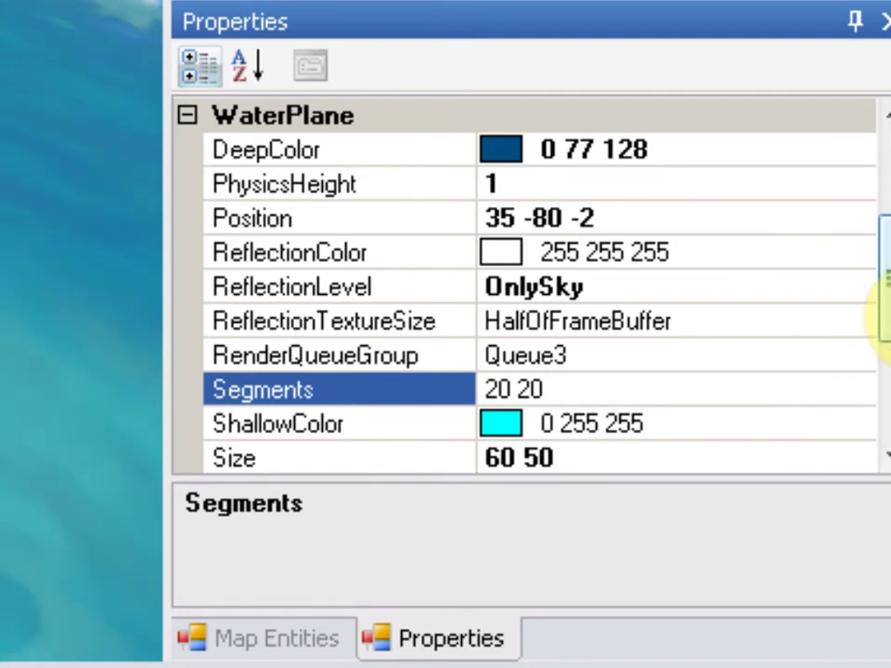
- Set the water plane's Visible property to False and then back to True
scroll(877, 297, "down", 2)
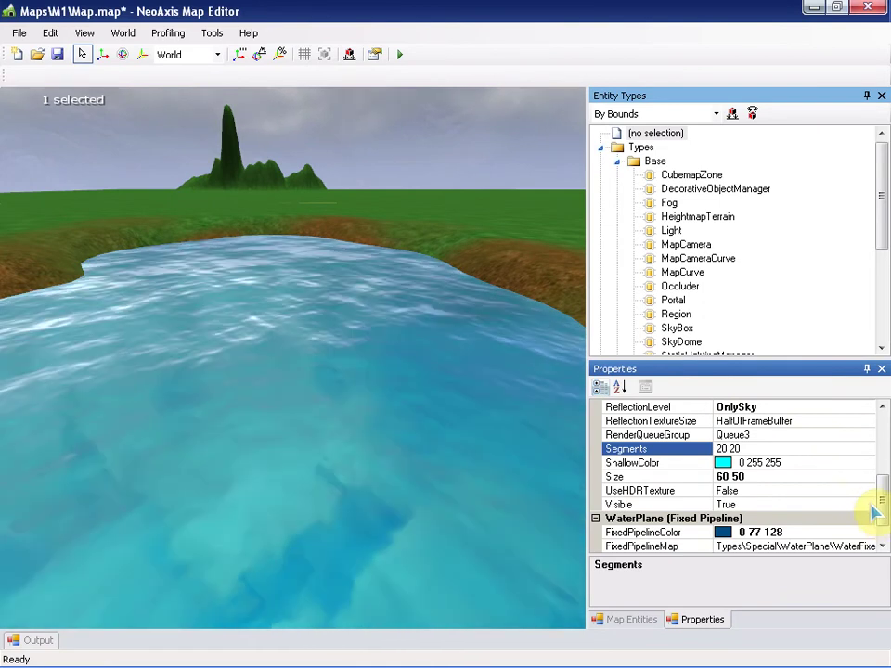
left_click(870, 506)
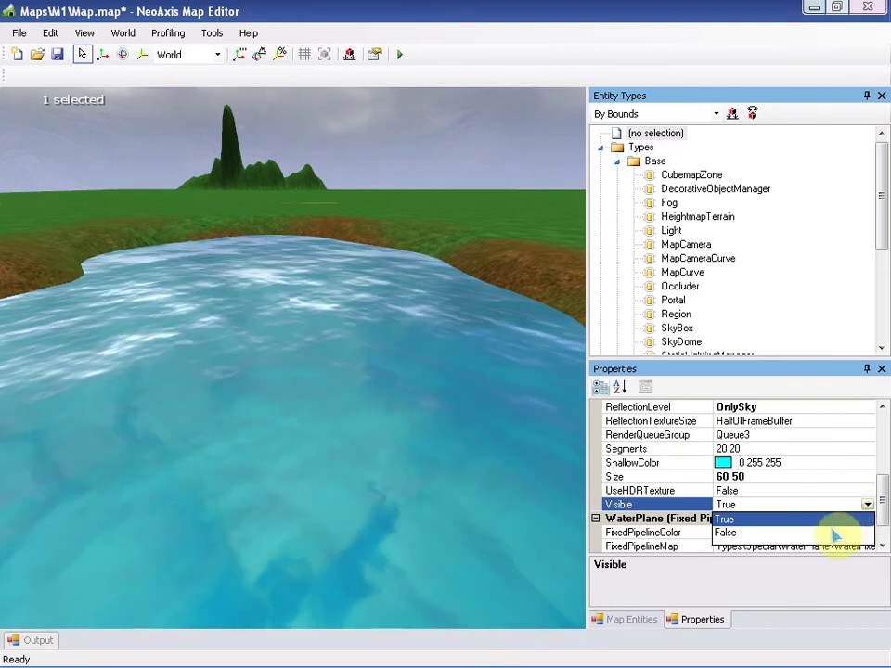
left_click(732, 533)
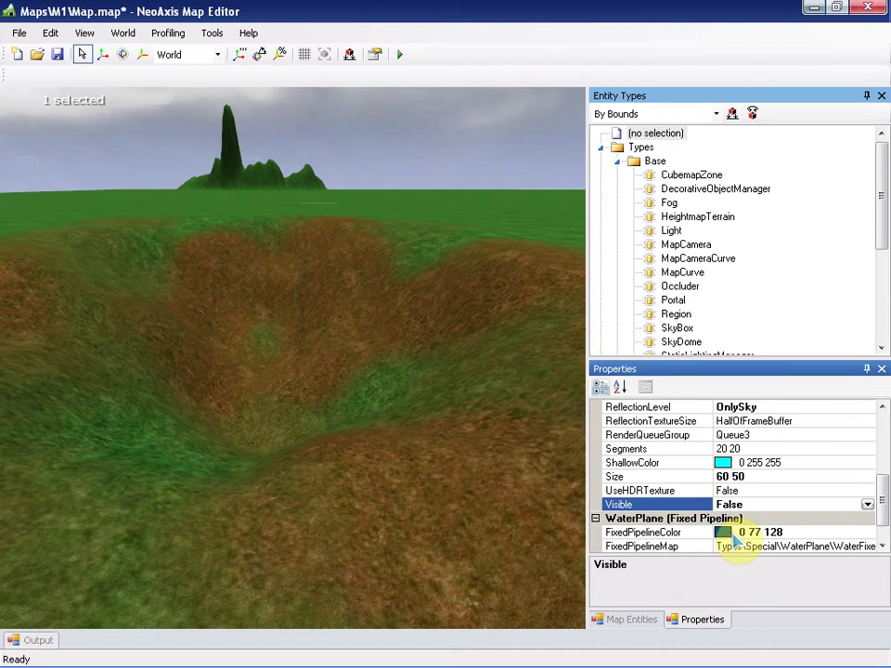
left_click(867, 504)
left_click(799, 518)
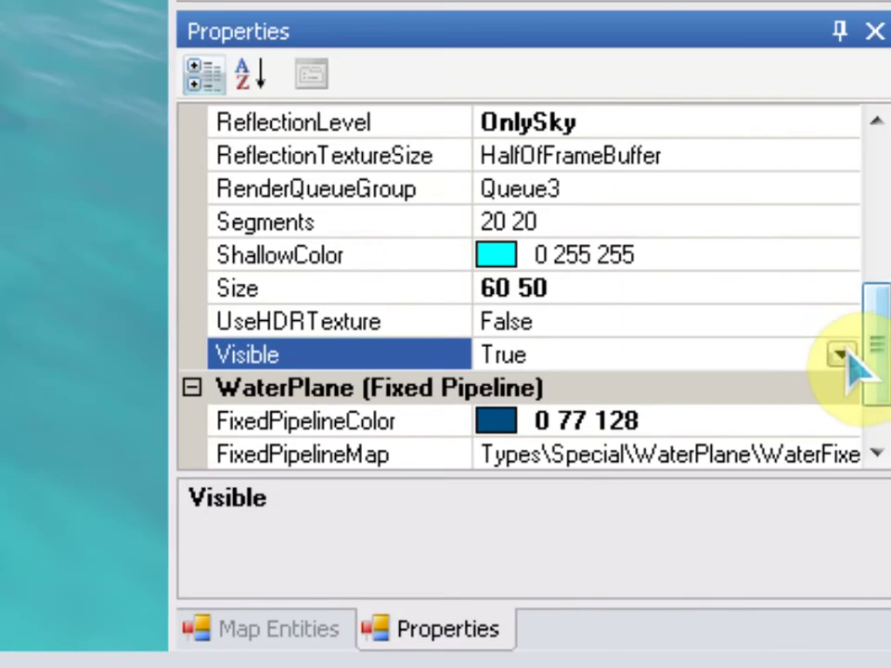
- Select the Fog entity in place of the water plane and set its Mode property to Linear
scroll(881, 528, "down", 1)
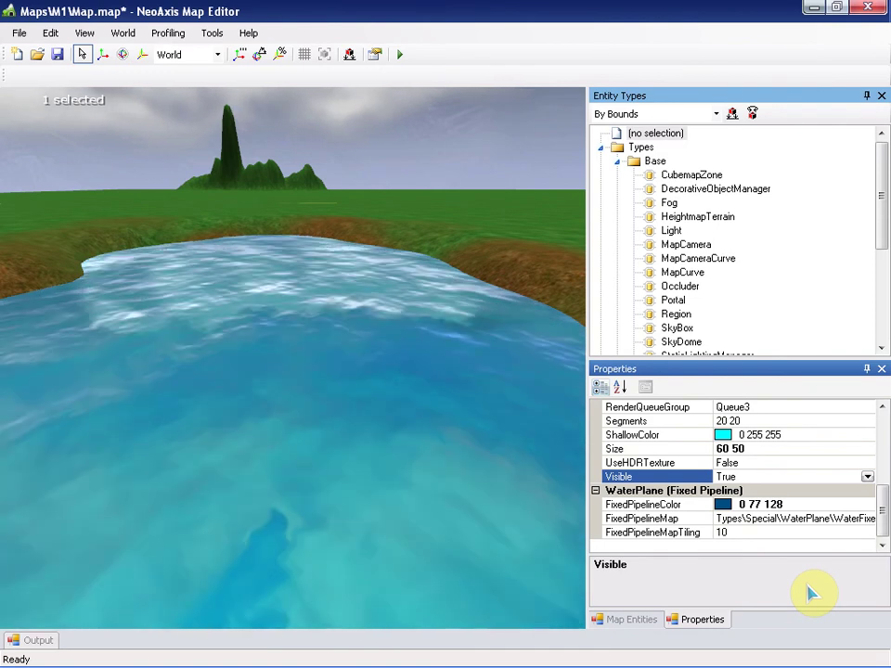
left_click(638, 620)
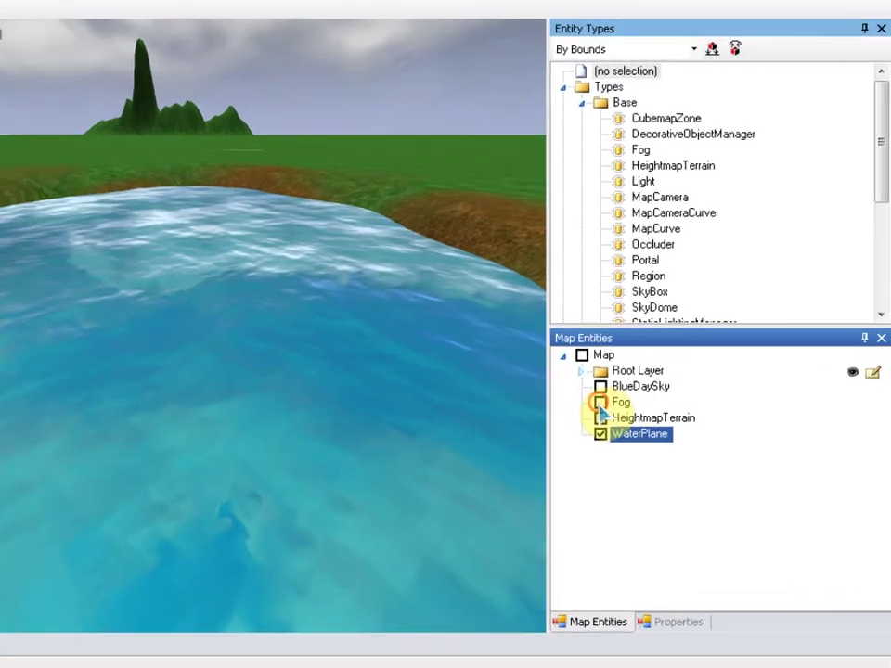
left_click(634, 425)
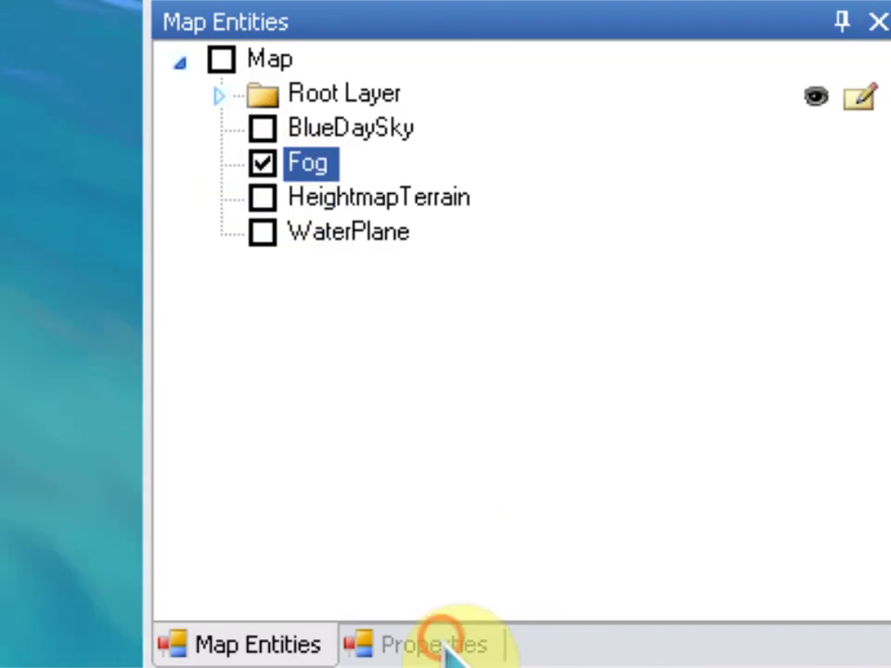
left_click(585, 632)
left_click(446, 647)
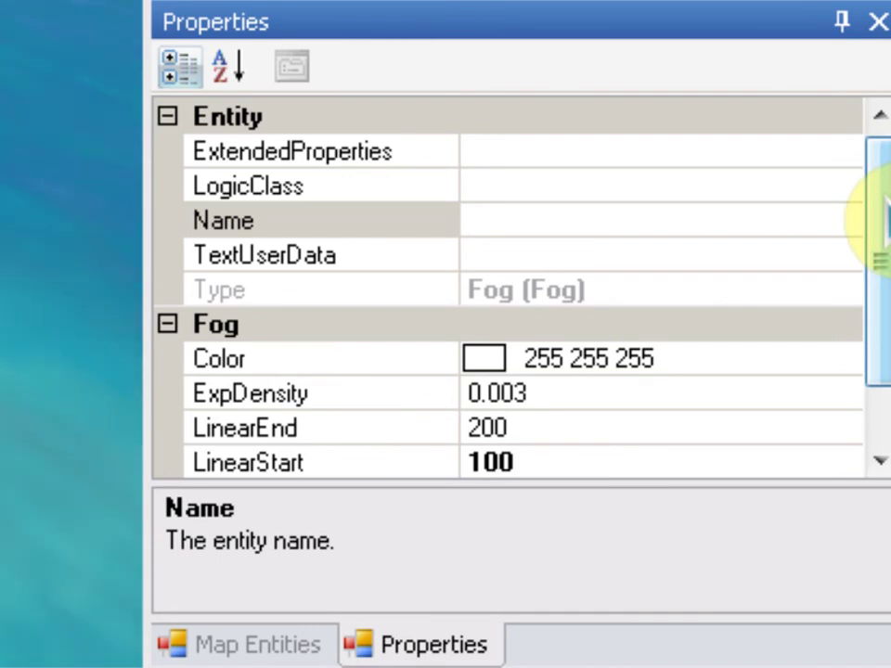
left_click_drag(877, 221, 870, 308)
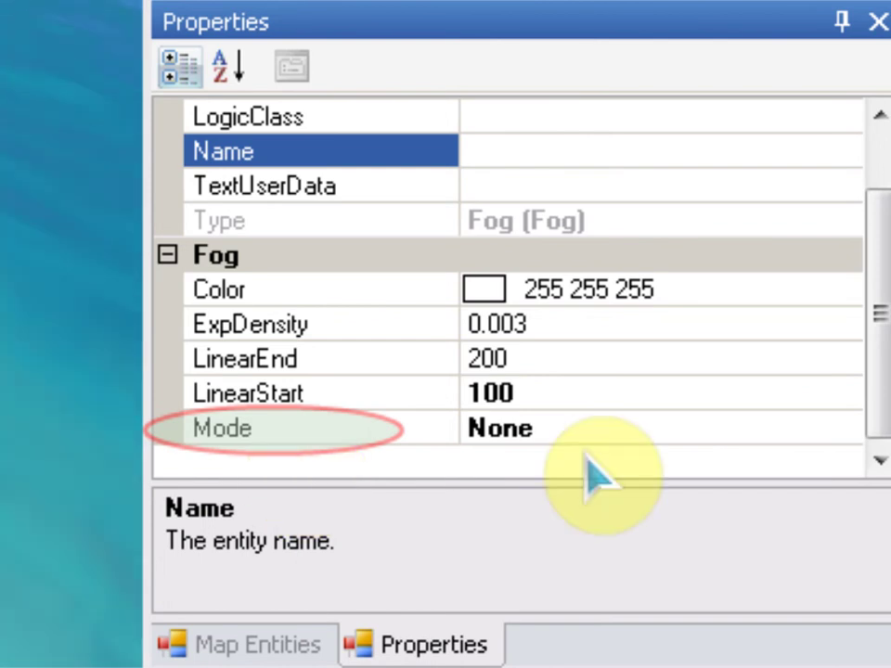
left_click(807, 421)
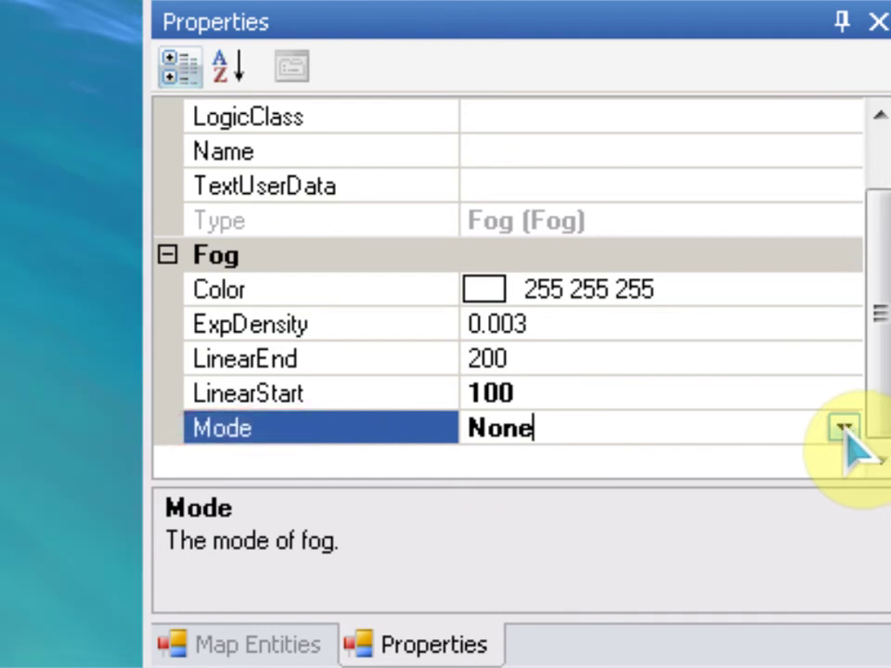
left_click(844, 428)
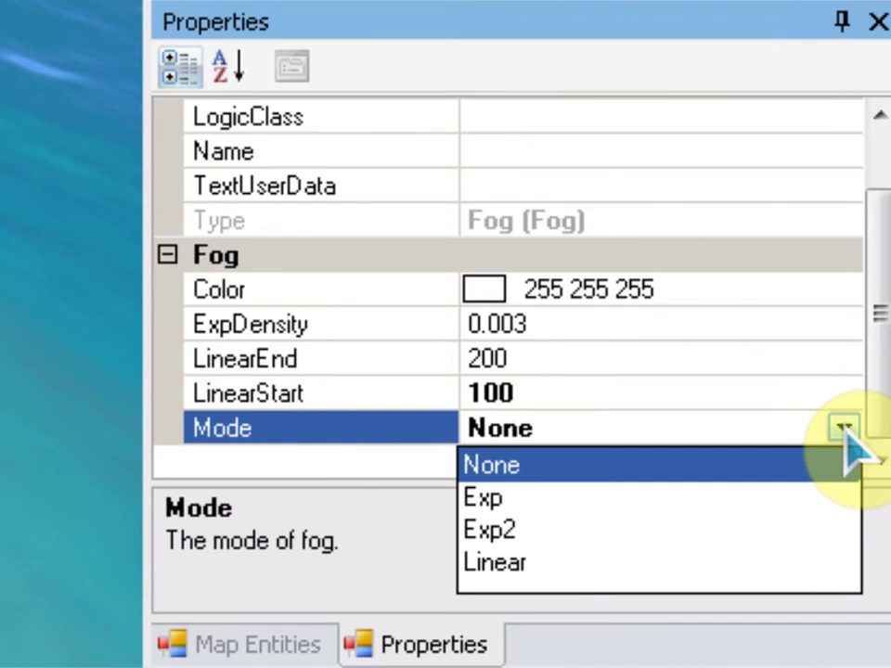
left_click(526, 578)
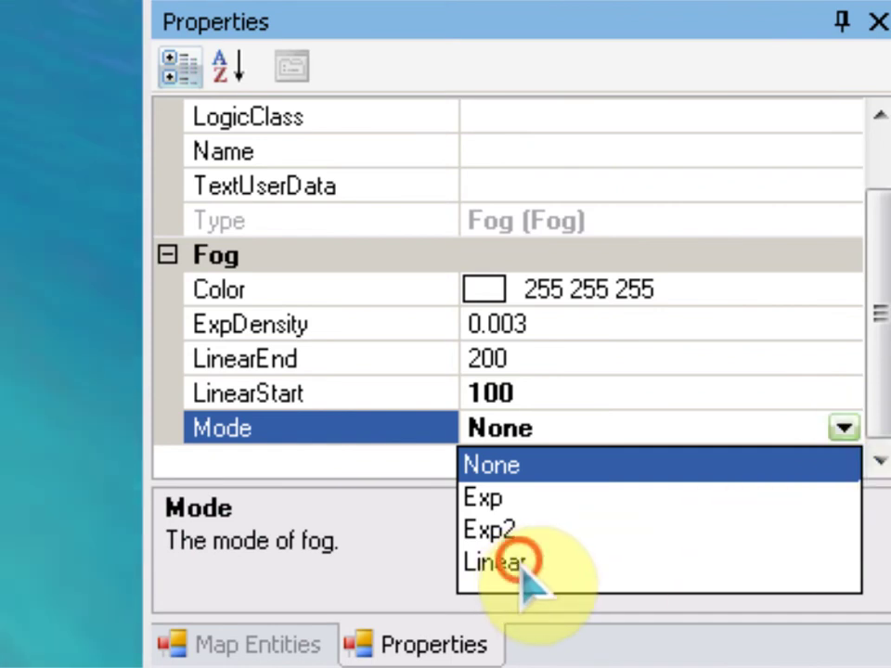
left_click(843, 429)
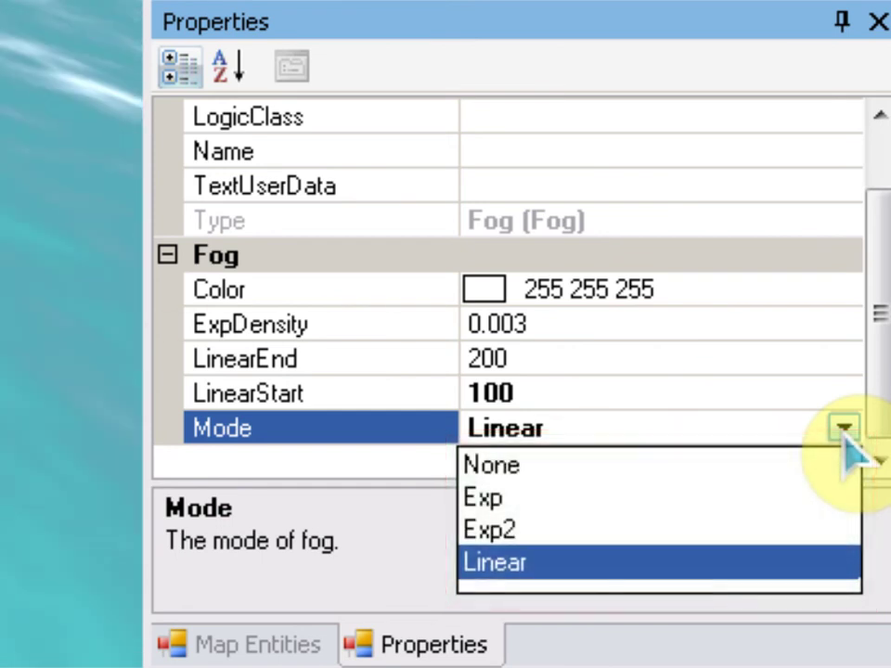
left_click(844, 430)
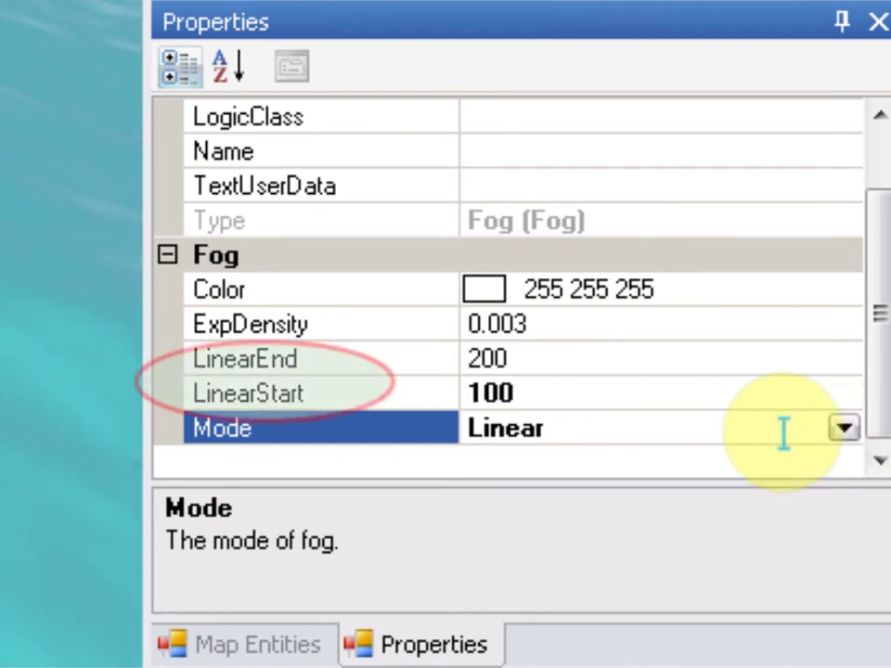
- Set the fog's LinearStart distance to 0
left_click(561, 389)
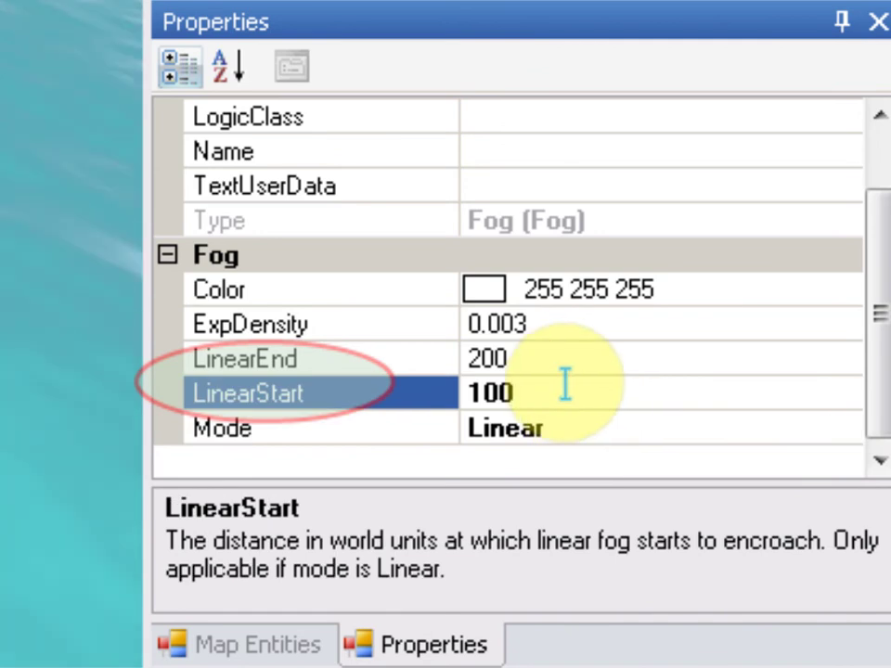
key("BackSpace")
key("BackSpace")
key("BackSpace")
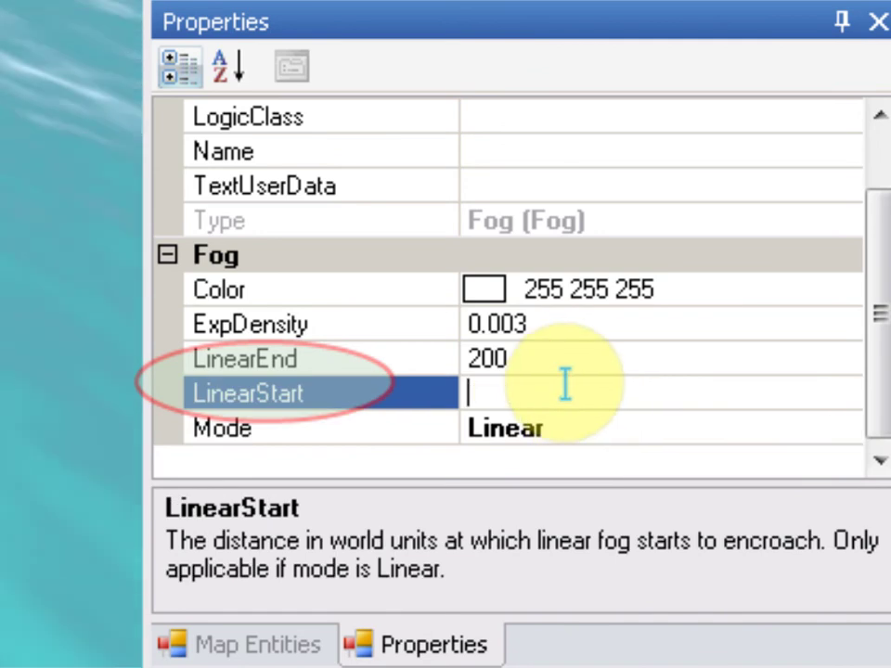
type("0")
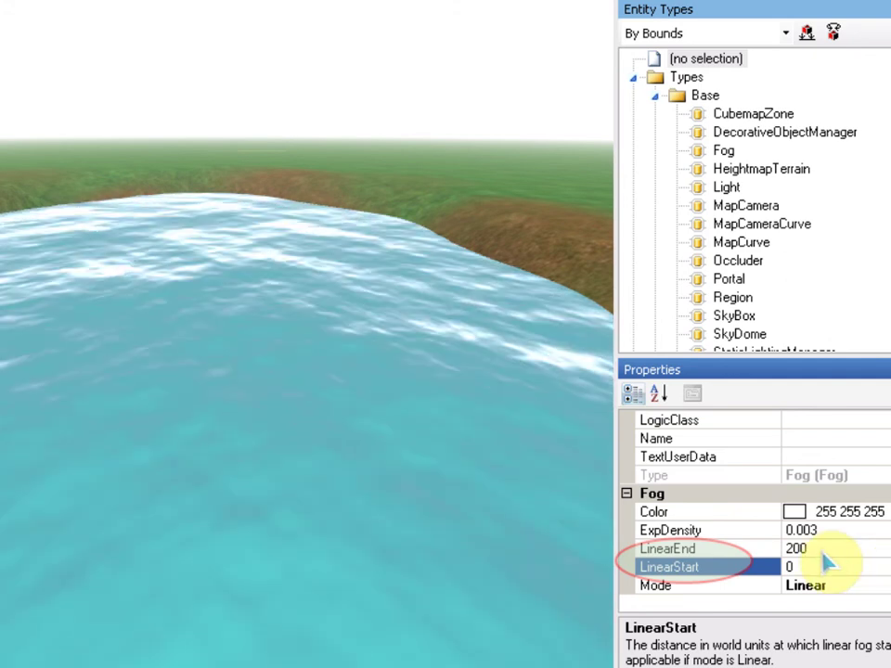
- Set the fog's LinearEnd distance to 500
left_click(792, 549)
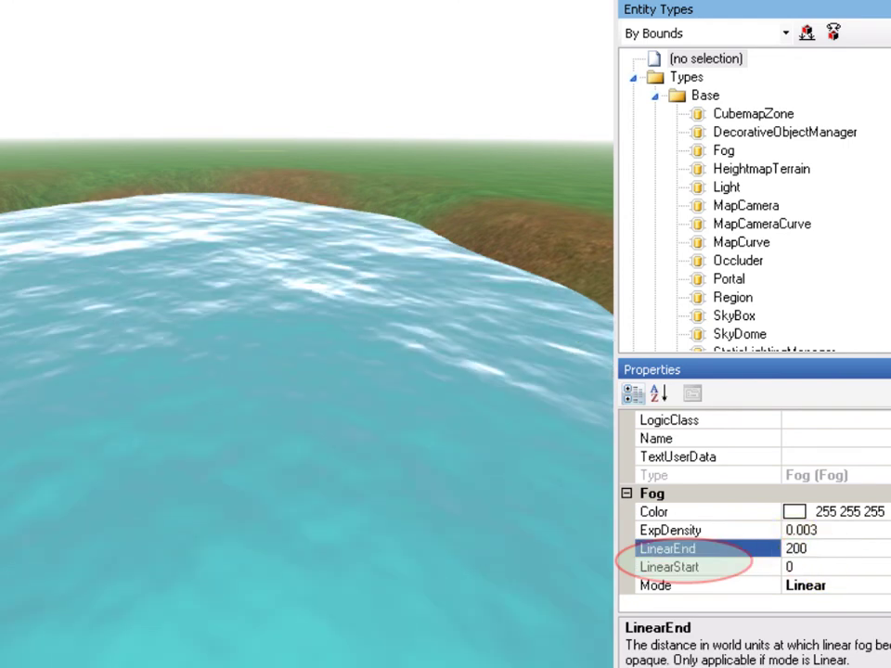
key("BackSpace")
type("5")
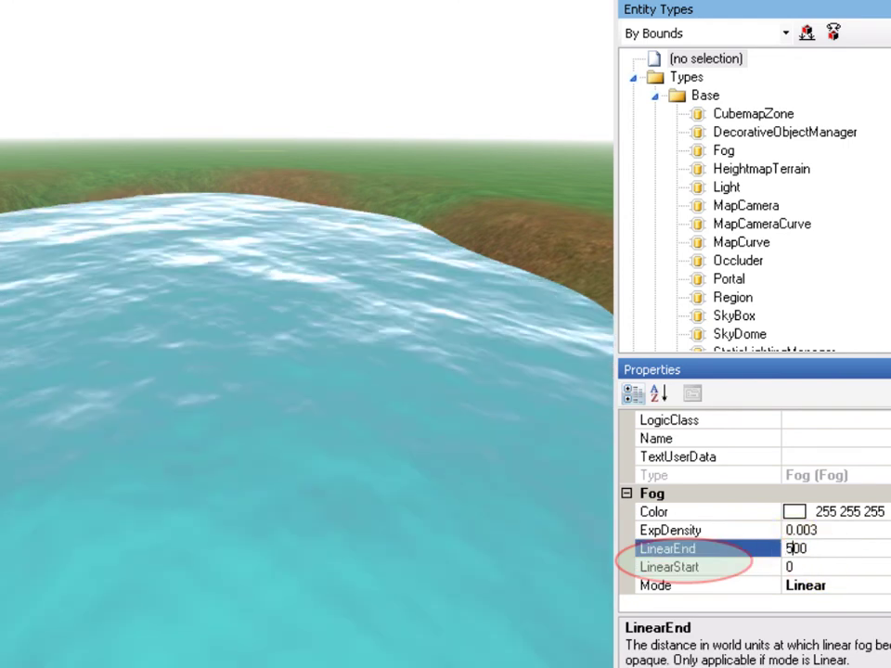
key("Return")
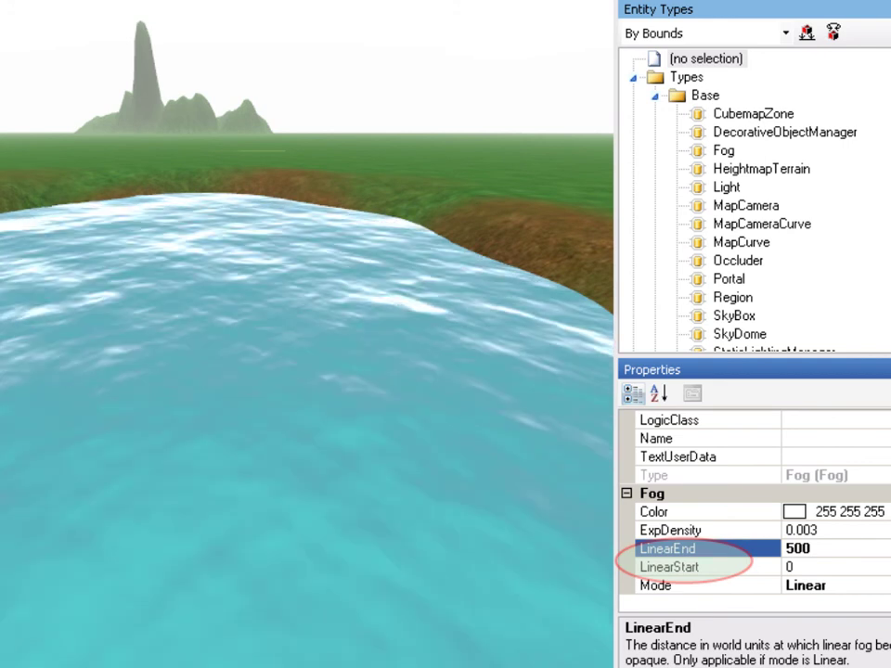